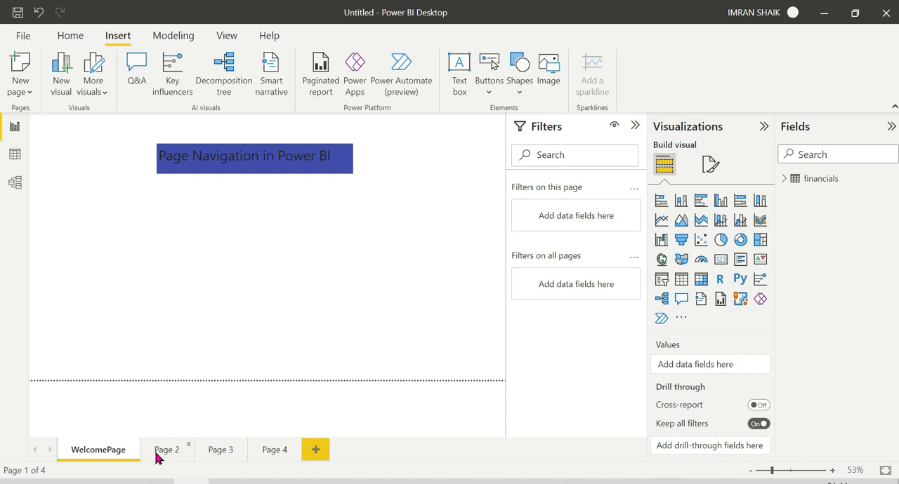
# Step: On Page 2, build a table of Country and Sales from the financials data and move it in from the canvas corner
pyautogui.click(159, 455)
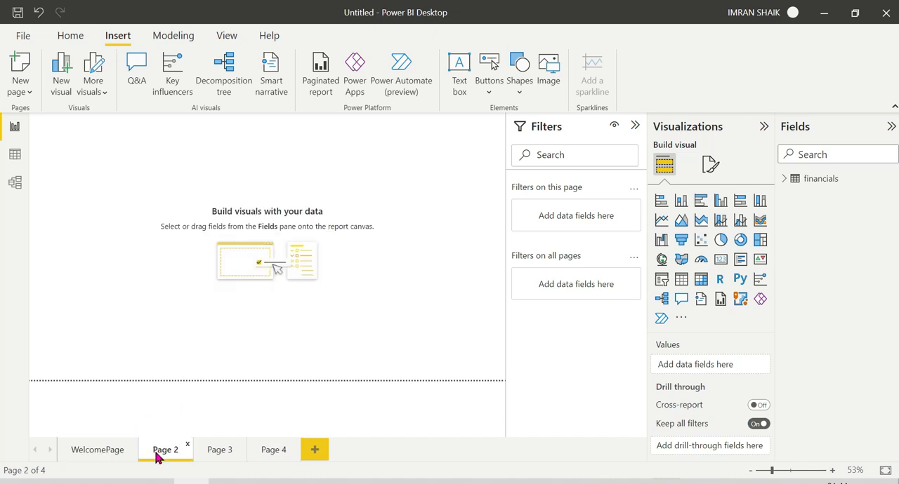
pyautogui.click(681, 279)
pyautogui.click(784, 180)
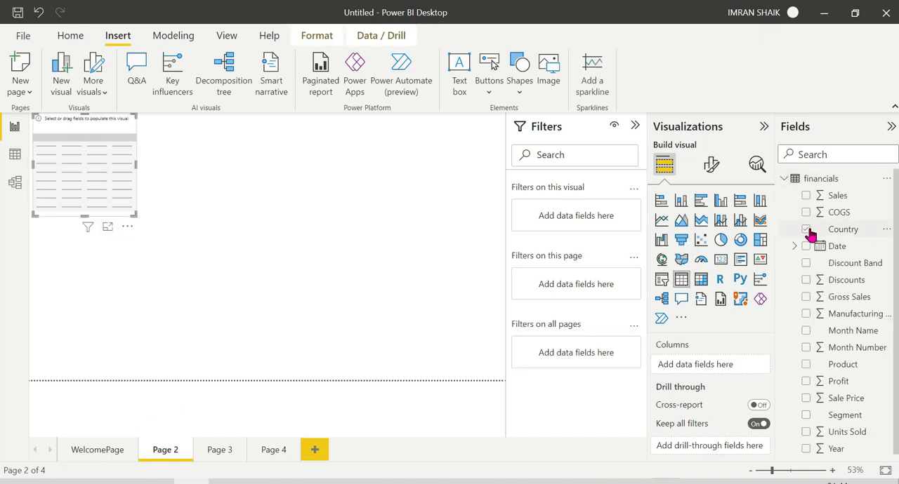
pyautogui.click(806, 229)
pyautogui.click(806, 197)
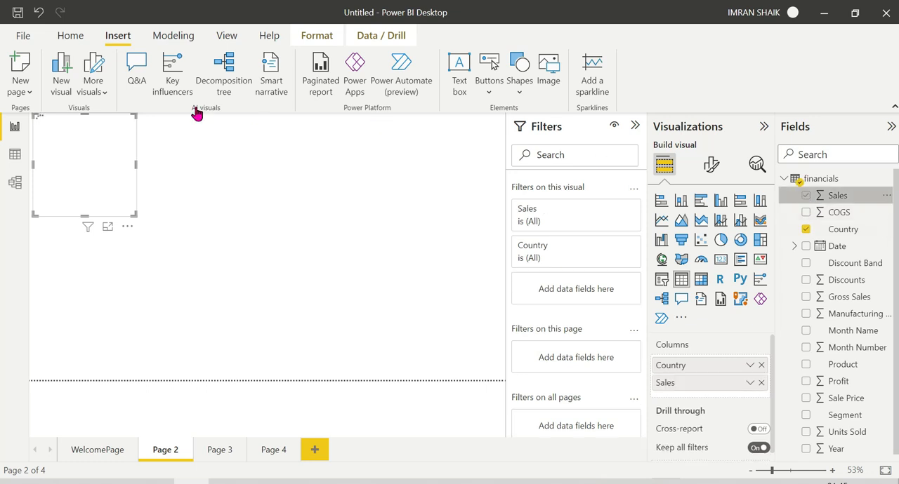
pyautogui.moveTo(123, 144); pyautogui.dragTo(189, 191)
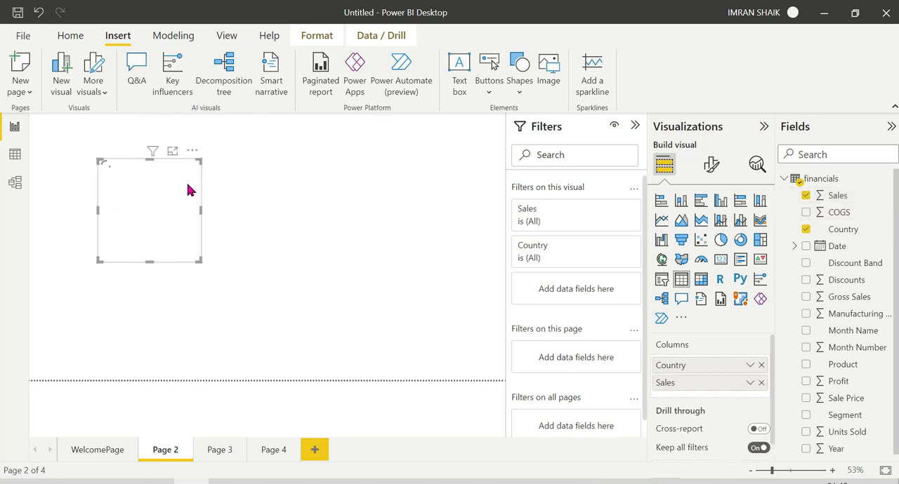
# Step: Rename Page 2 as CountrySales
pyautogui.rightClick(163, 450)
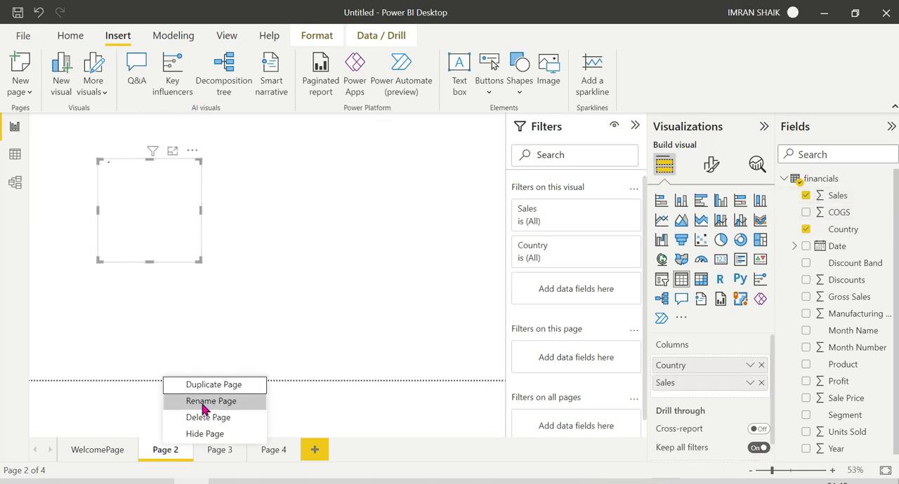
pyautogui.click(202, 401)
pyautogui.write('Count')
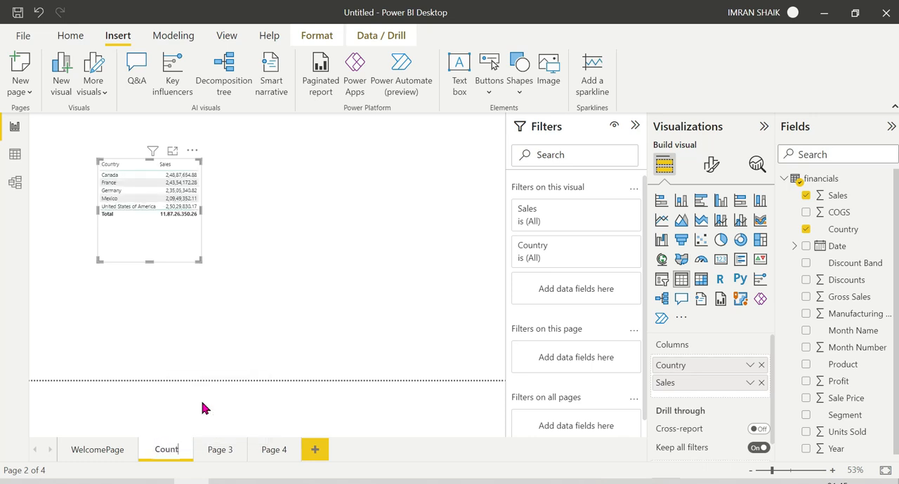
pyautogui.write('rySales')
pyautogui.press('Return')
# Step: On Page 3, create a stacked bar chart with Product on the Y-axis and Sales on the X-axis
pyautogui.click(247, 452)
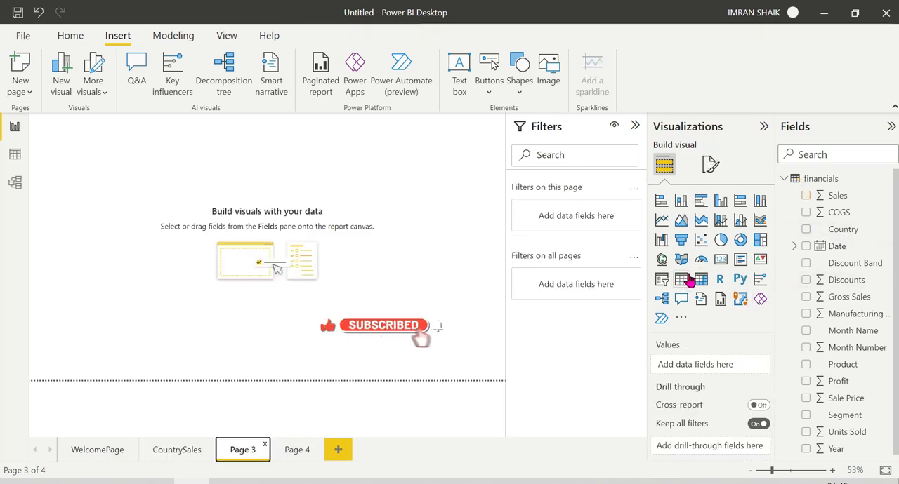
pyautogui.click(661, 201)
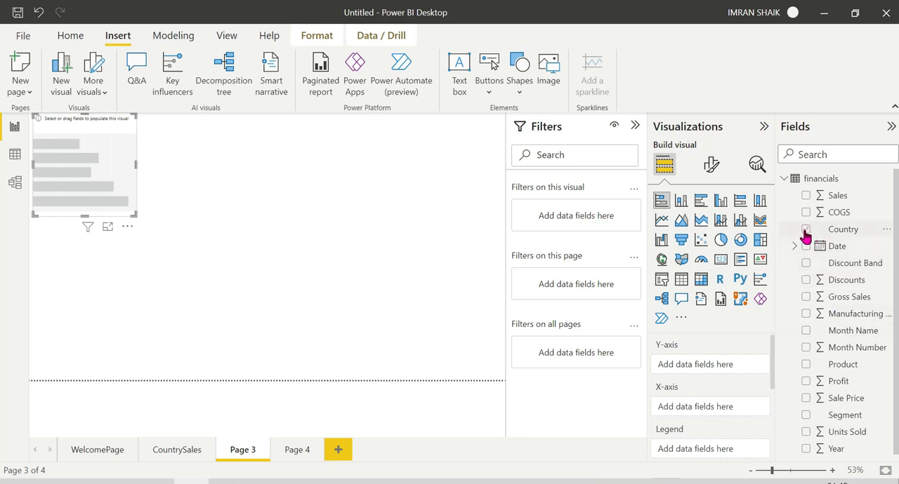
pyautogui.click(805, 366)
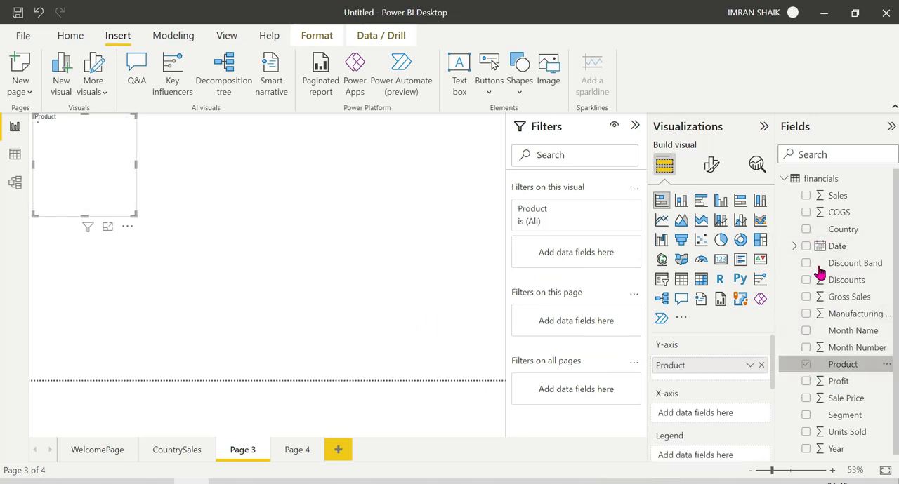
pyautogui.click(806, 197)
# Step: Rename Page 3 as ProductSales
pyautogui.rightClick(241, 453)
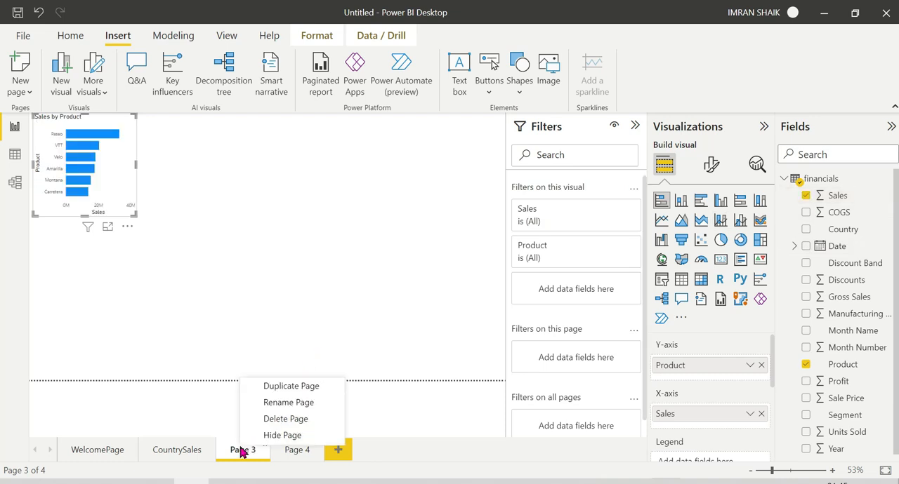
pyautogui.click(277, 403)
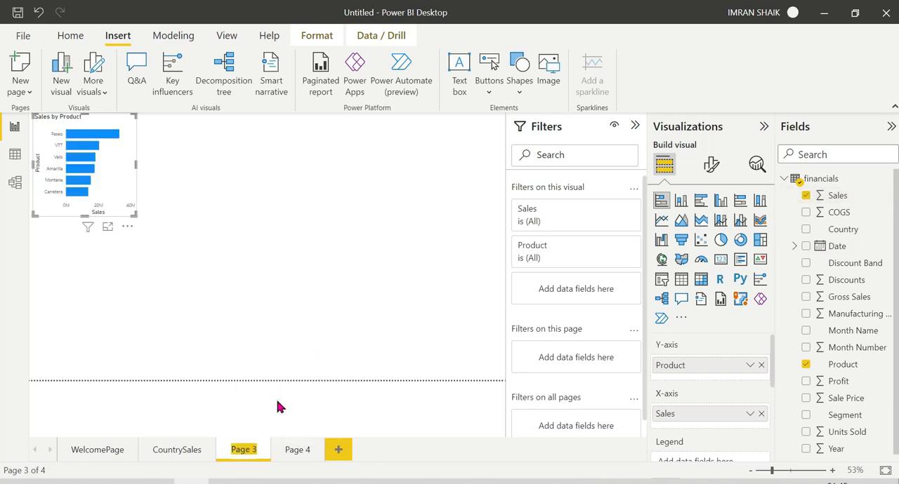
pyautogui.write('ProductSales')
pyautogui.press('Return')
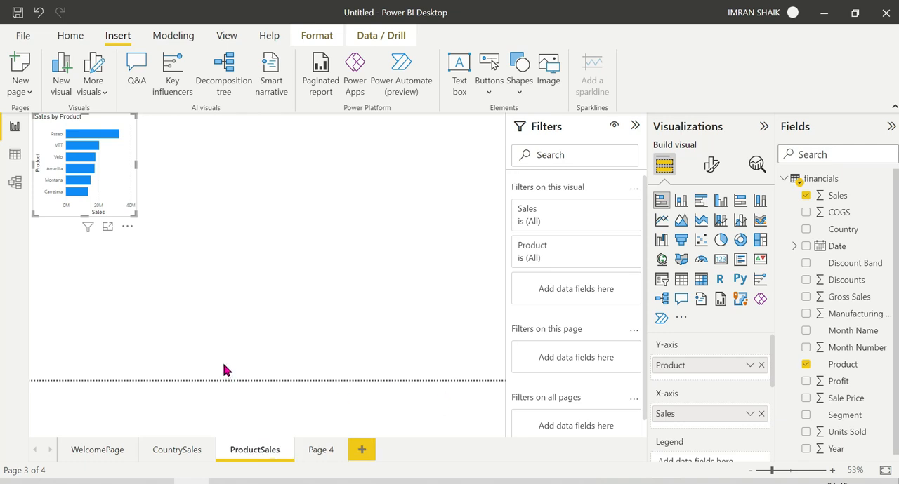
# Step: On Page 4, create a stacked column chart with Segment on the X-axis and Sales on the Y-axis
pyautogui.click(321, 453)
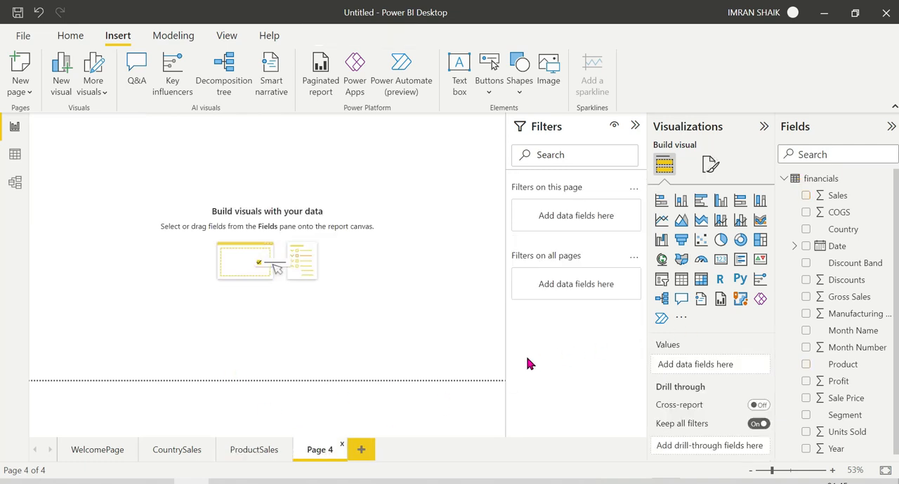
pyautogui.click(681, 202)
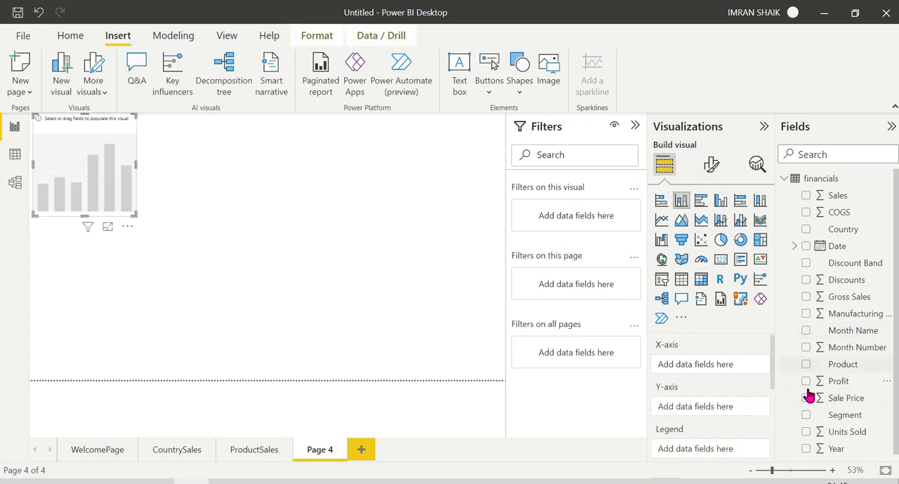
pyautogui.click(806, 416)
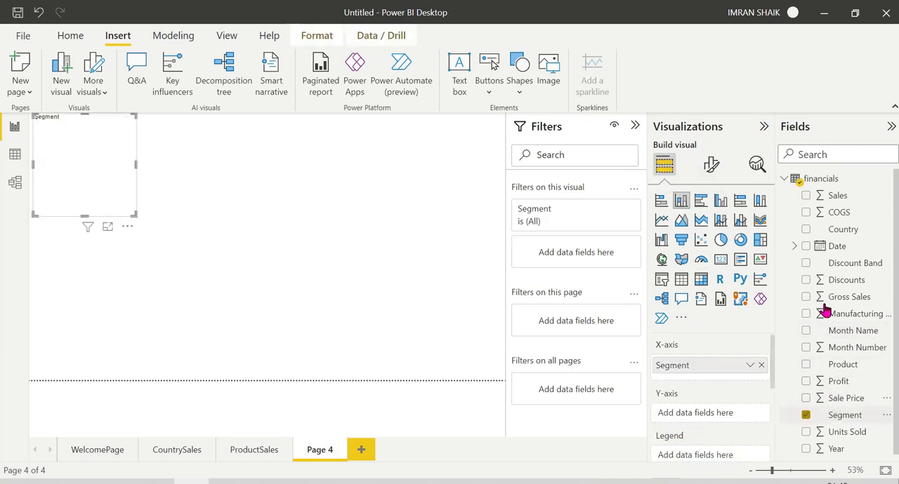
pyautogui.click(806, 198)
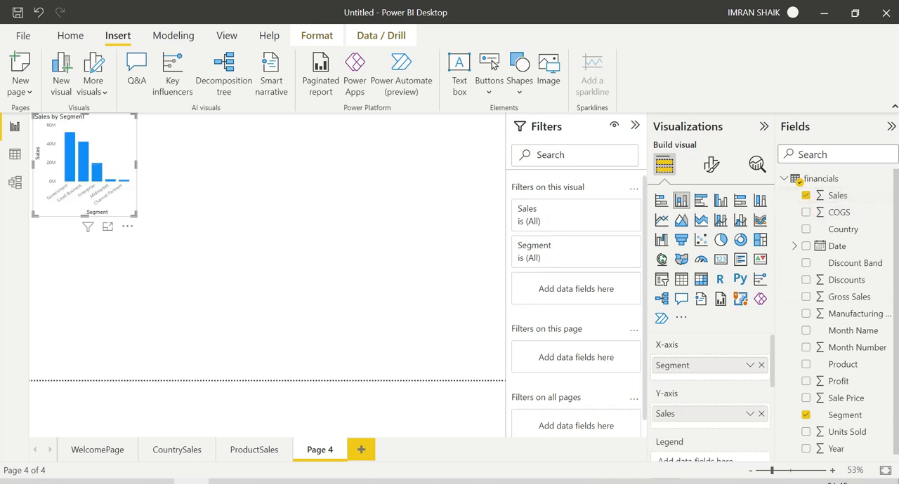
# Step: Rename Page 4 as SegmentSales and return to WelcomePage
pyautogui.rightClick(316, 453)
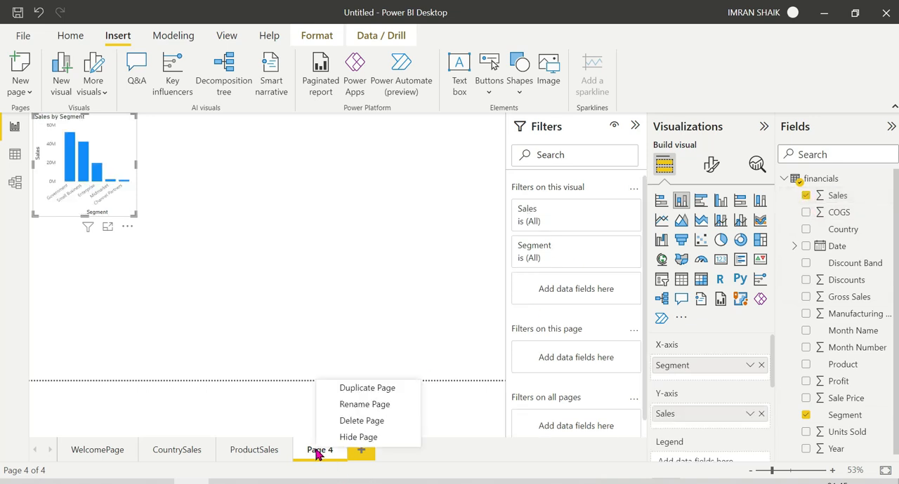
pyautogui.click(355, 405)
pyautogui.write('Se')
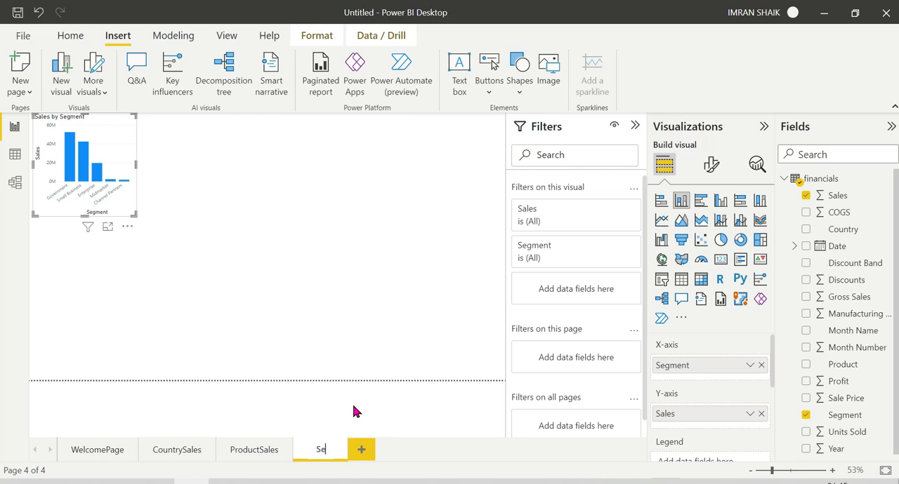
pyautogui.write('gmentSales')
pyautogui.press('Return')
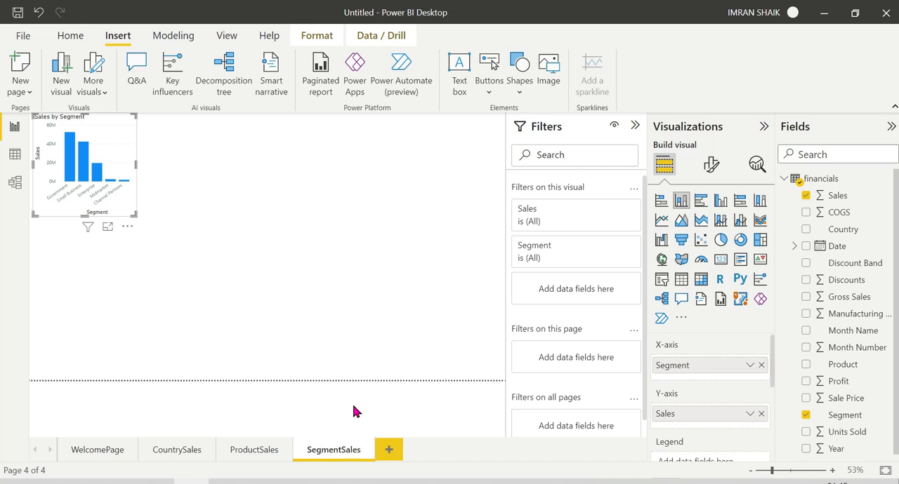
pyautogui.click(81, 453)
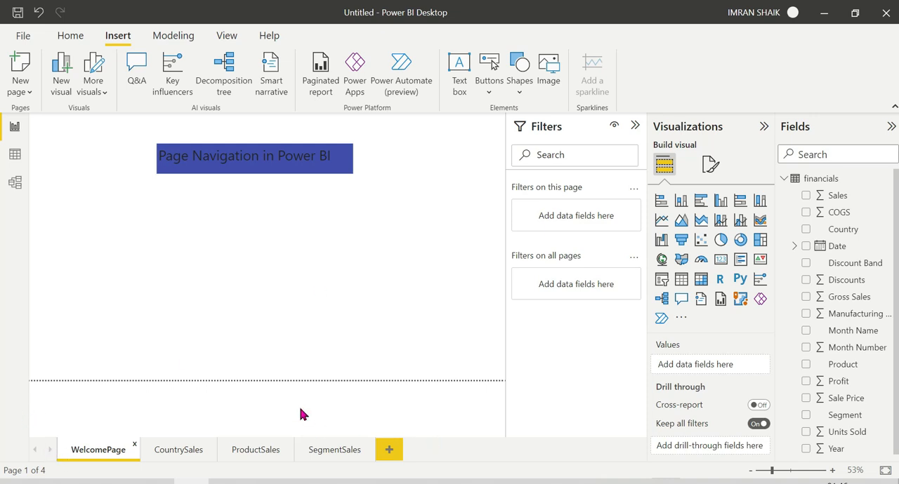
pyautogui.click(490, 66)
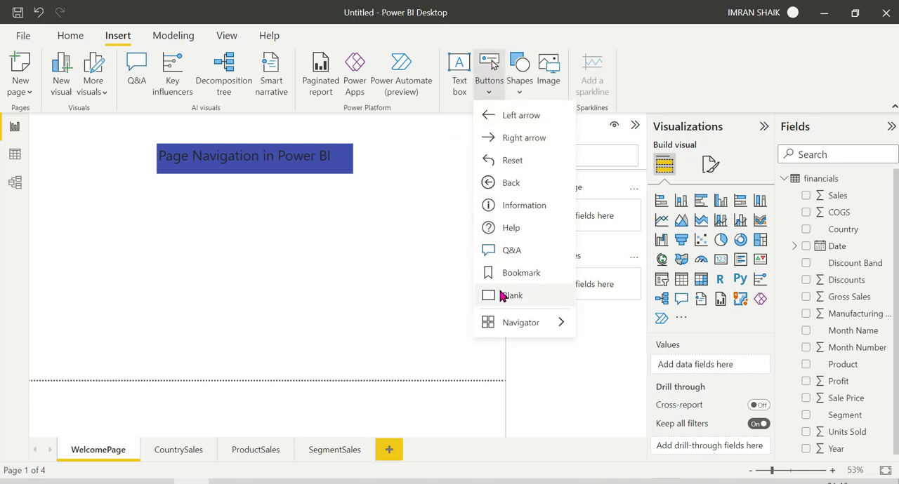
pyautogui.click(369, 272)
pyautogui.click(66, 38)
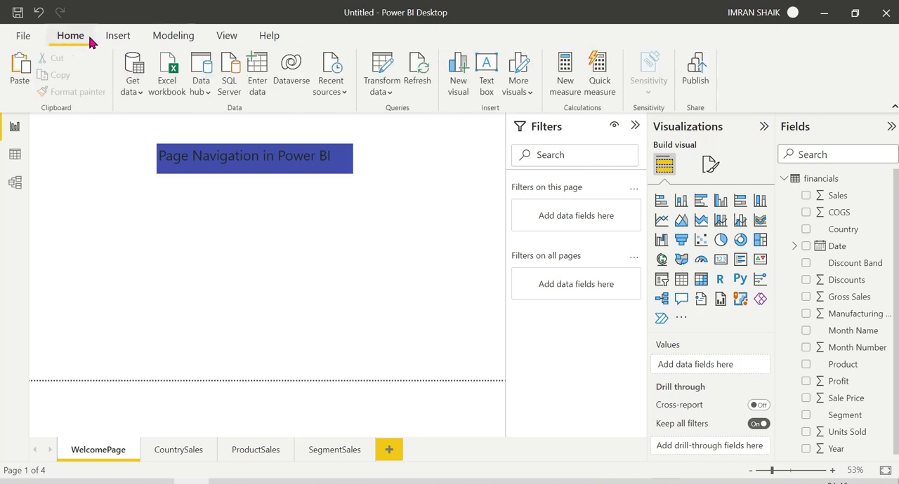
pyautogui.click(114, 36)
# Step: Insert a blank button on WelcomePage and place it below the title, toward the canvas's left side
pyautogui.click(490, 65)
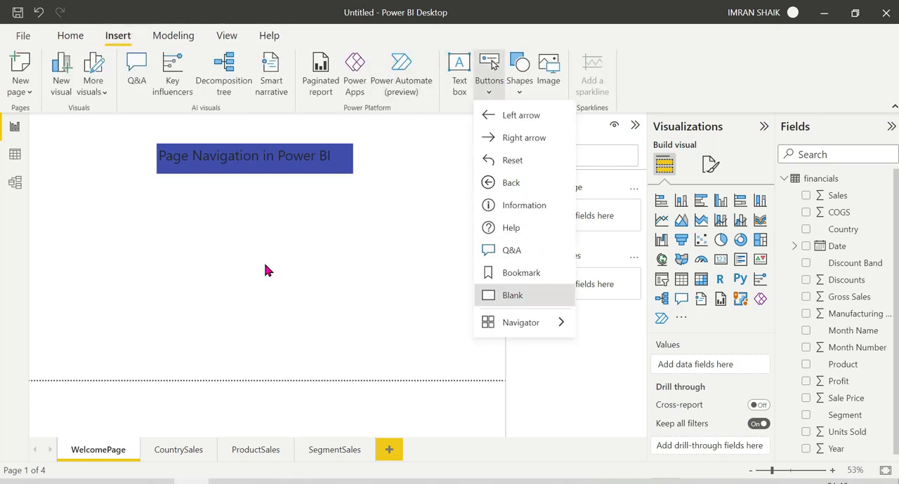
pyautogui.moveTo(57, 139); pyautogui.dragTo(159, 286)
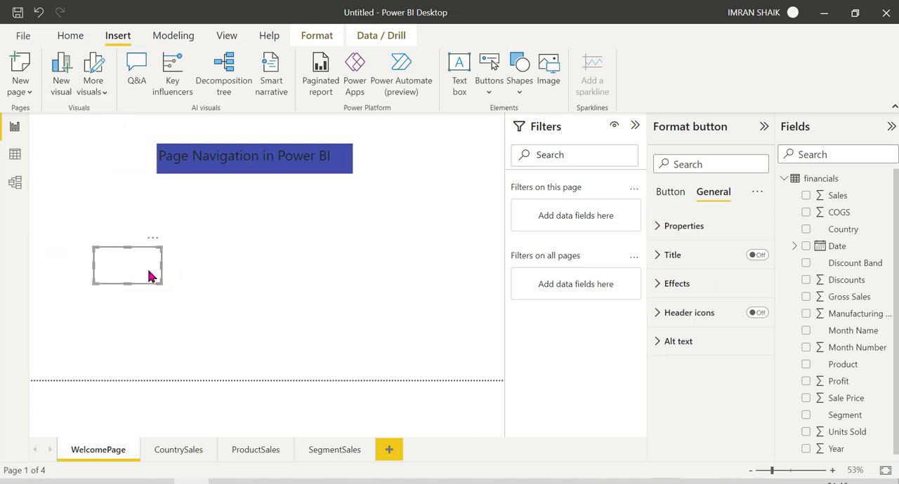
# Step: Turn on the blank button's text and set it to "Country Sales"
pyautogui.click(663, 193)
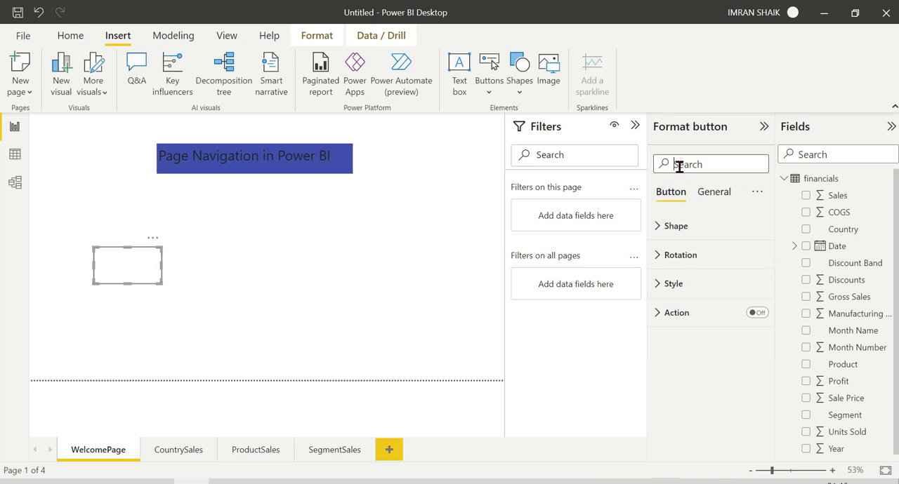
pyautogui.write('text')
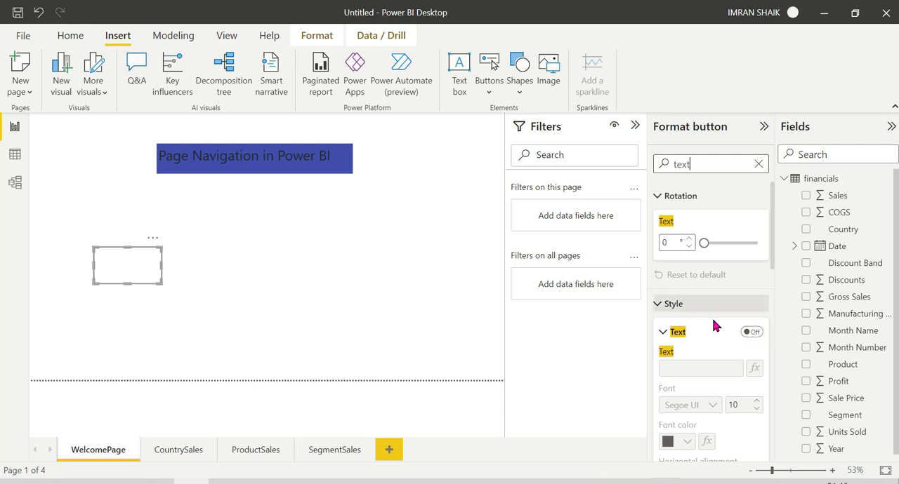
pyautogui.click(754, 335)
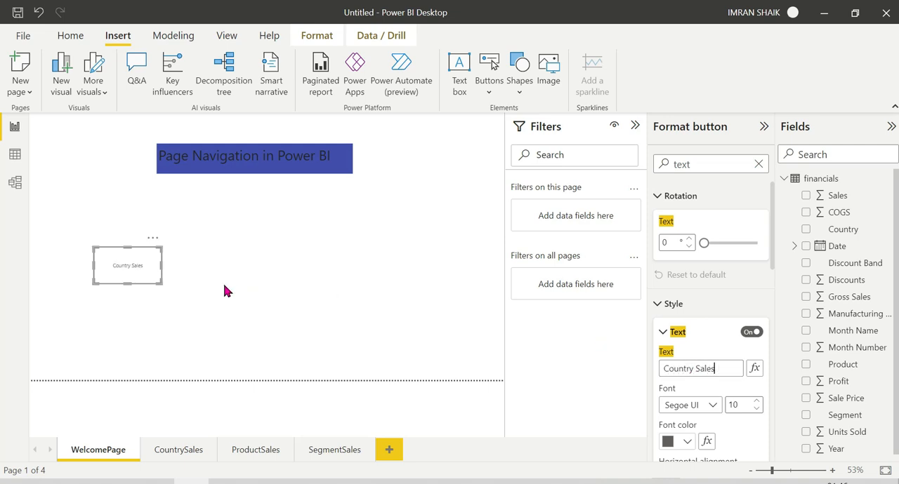
# Step: Format the button's text at size 17 in #414fb1 (Theme color 2, 20% lighter) and slightly enlarge the button
pyautogui.click(757, 402)
pyautogui.click(757, 402)
pyautogui.click(757, 401)
pyautogui.click(757, 402)
pyautogui.click(757, 402)
pyautogui.click(757, 402)
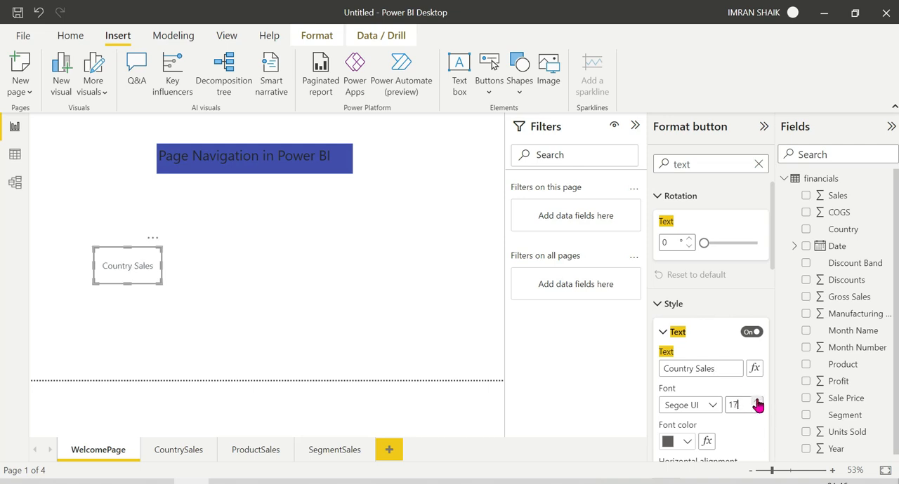
pyautogui.click(685, 441)
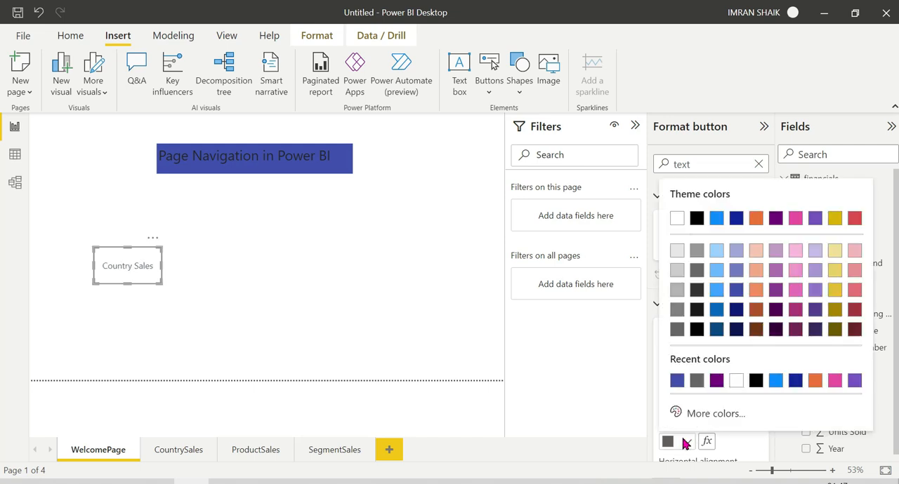
pyautogui.click(734, 292)
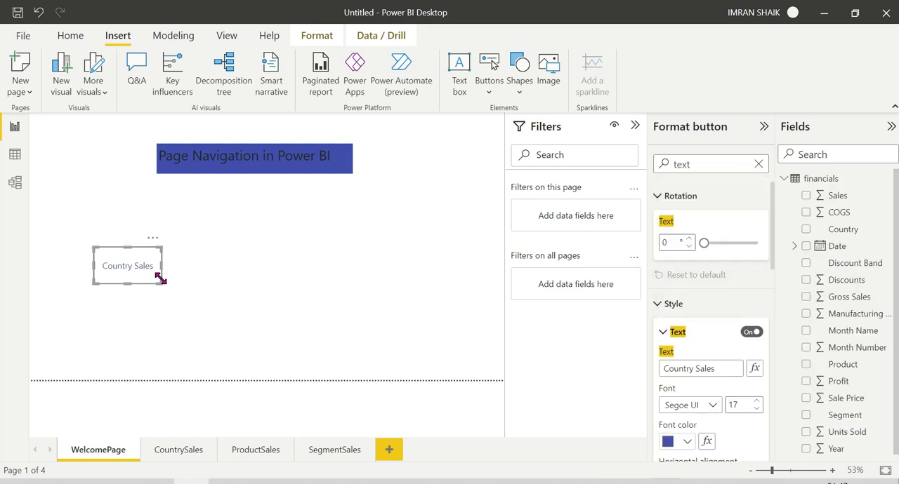
pyautogui.moveTo(162, 284); pyautogui.dragTo(170, 287)
pyautogui.click(284, 268)
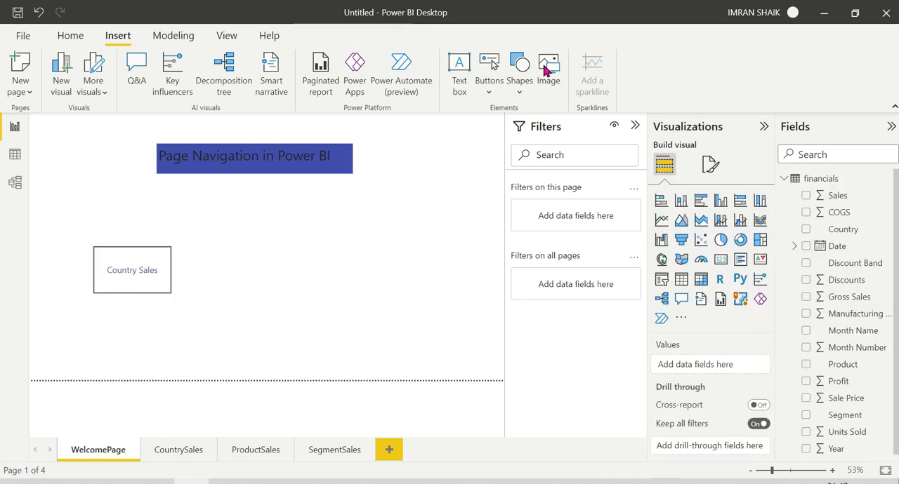
# Step: Duplicate the Country Sales button twice on WelcomePage and arrange the two copies in a row to its right
pyautogui.click(154, 288)
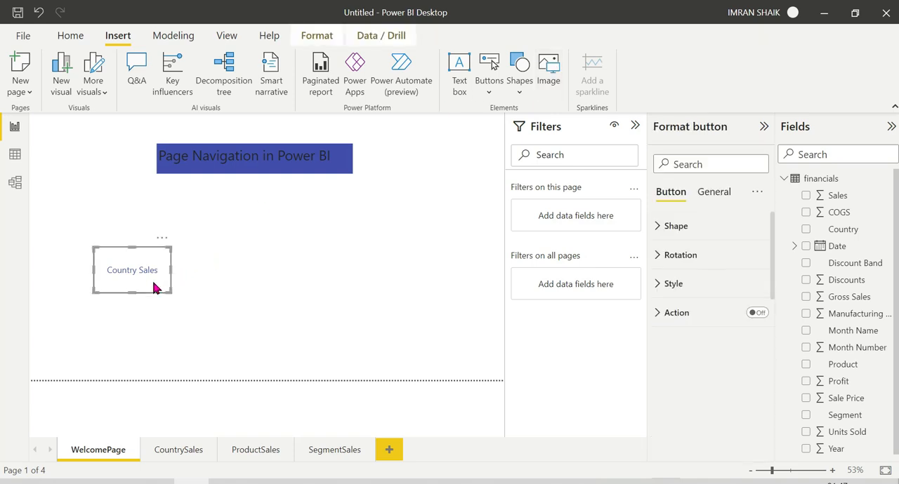
pyautogui.click(281, 274)
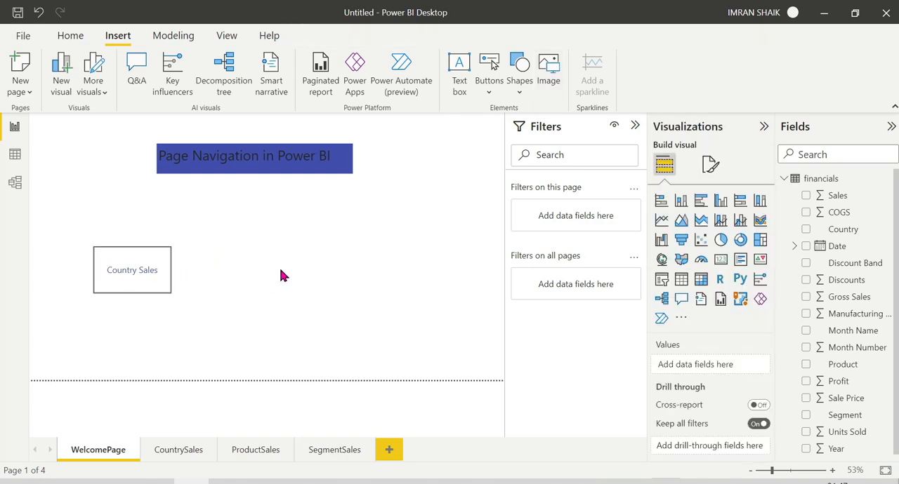
pyautogui.hotkey('ctrl', 'v')
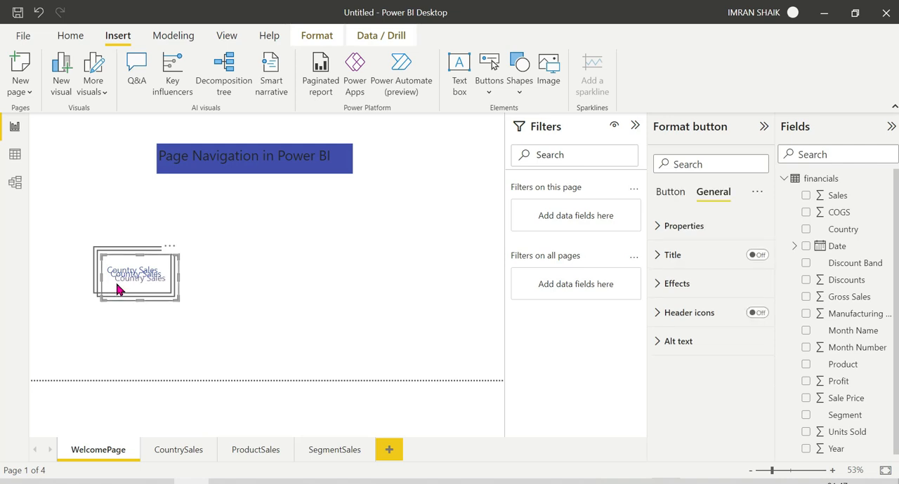
pyautogui.moveTo(132, 261); pyautogui.dragTo(226, 259)
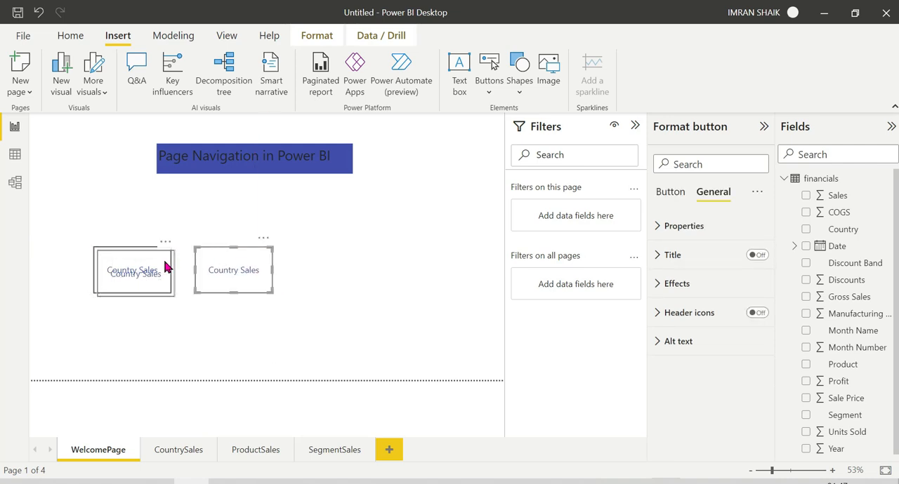
pyautogui.moveTo(167, 267); pyautogui.dragTo(338, 270)
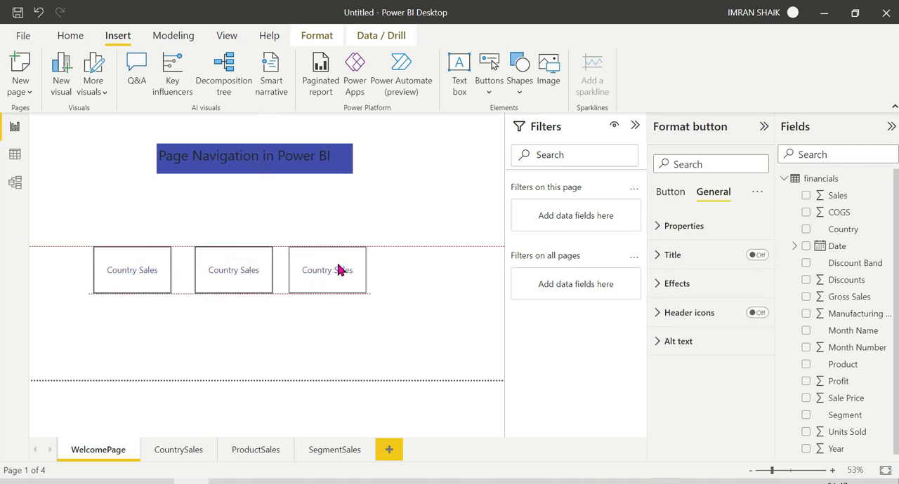
# Step: Change the middle button's text to "Product Sales"
pyautogui.click(236, 267)
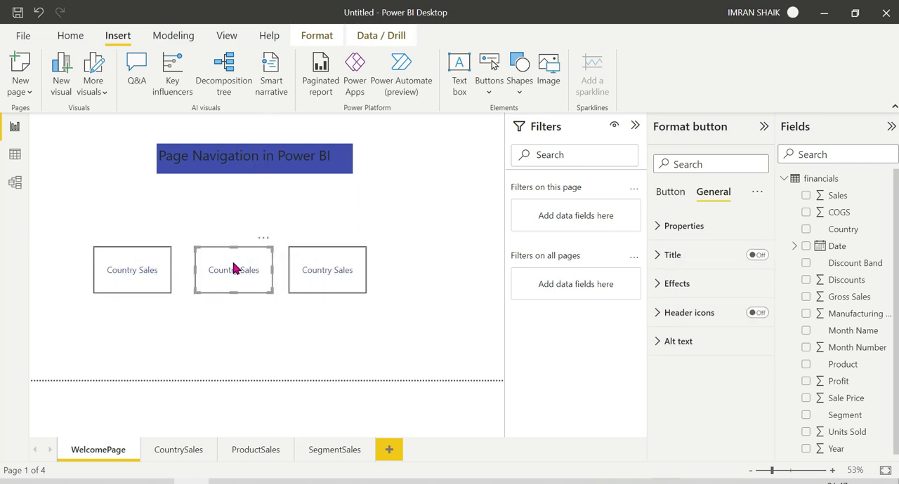
pyautogui.click(672, 195)
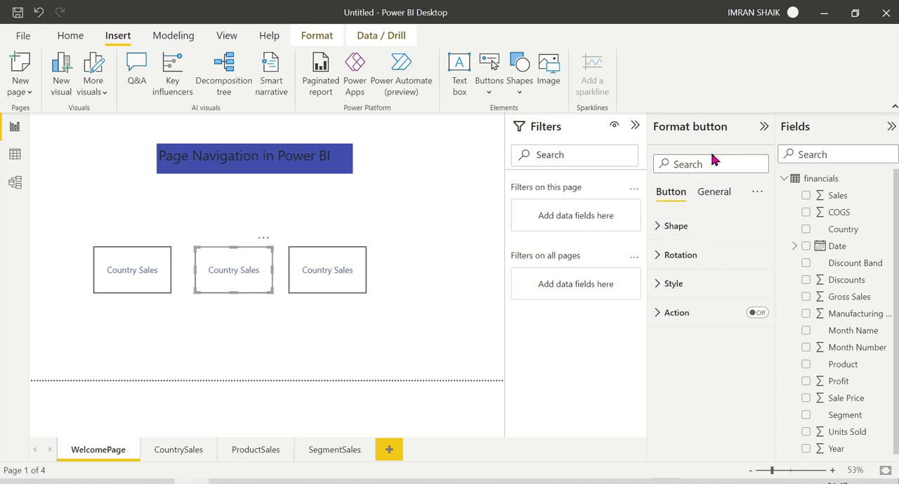
pyautogui.click(705, 162)
pyautogui.write('text')
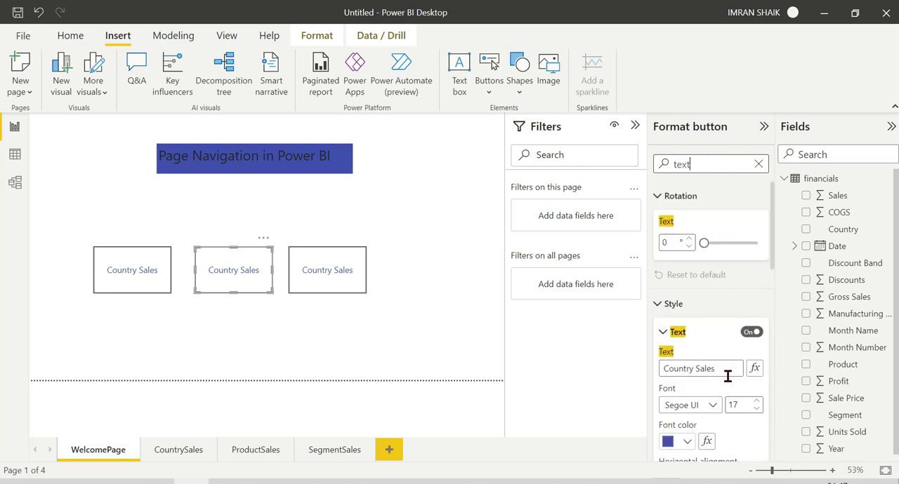
pyautogui.doubleClick(681, 372)
pyautogui.press('BackSpace')
pyautogui.press('Delete')
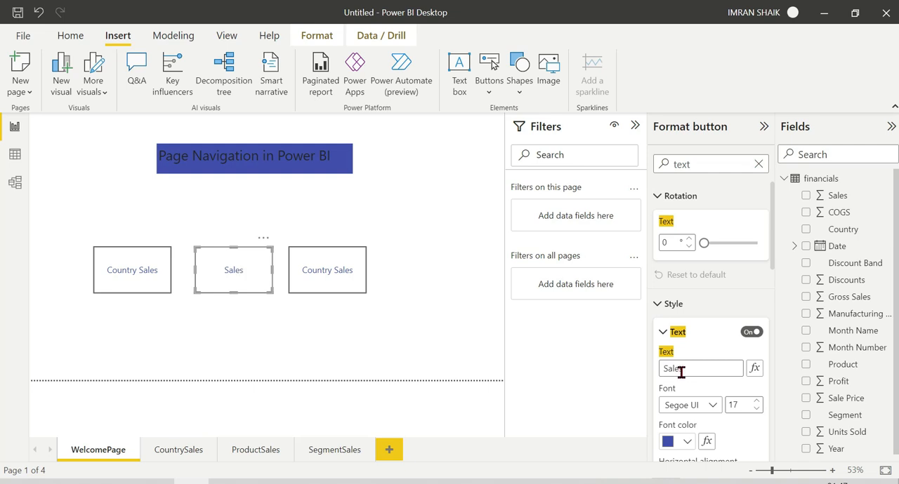
pyautogui.write('Product')
# Step: Change the rightmost button's text to "Segment Sales" and deselect the button
pyautogui.click(334, 278)
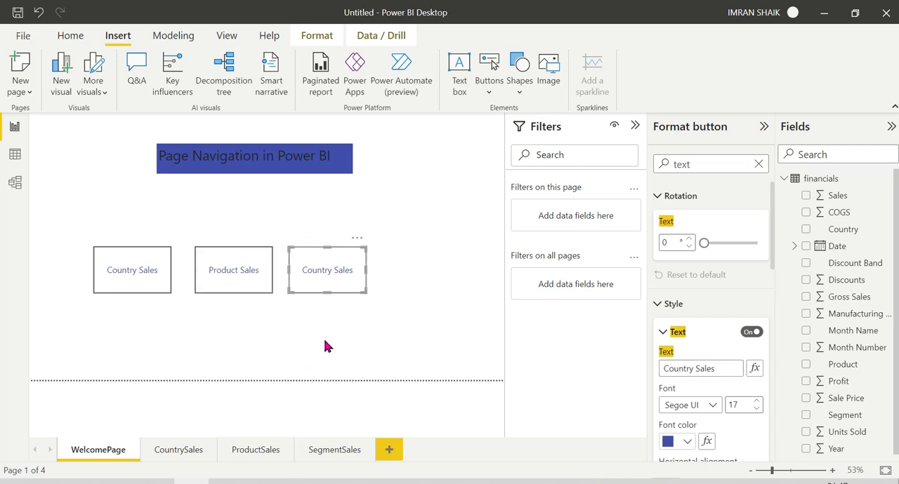
pyautogui.doubleClick(672, 368)
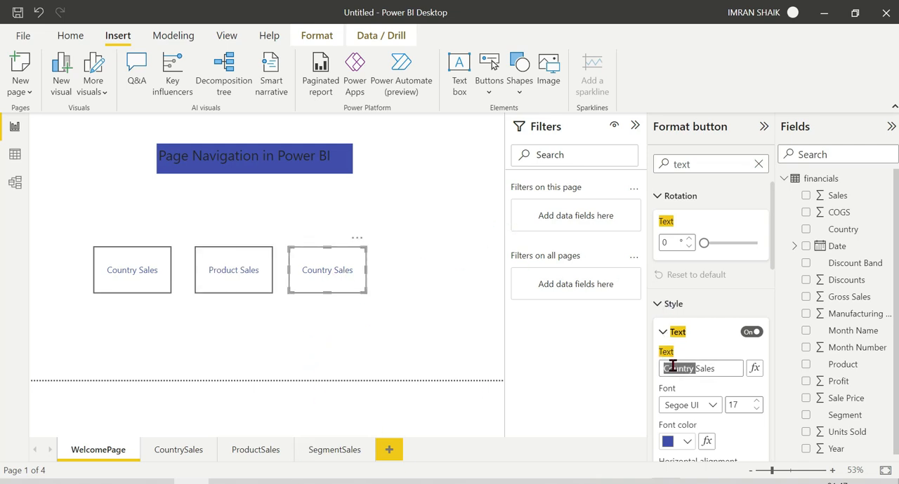
pyautogui.write('Segment')
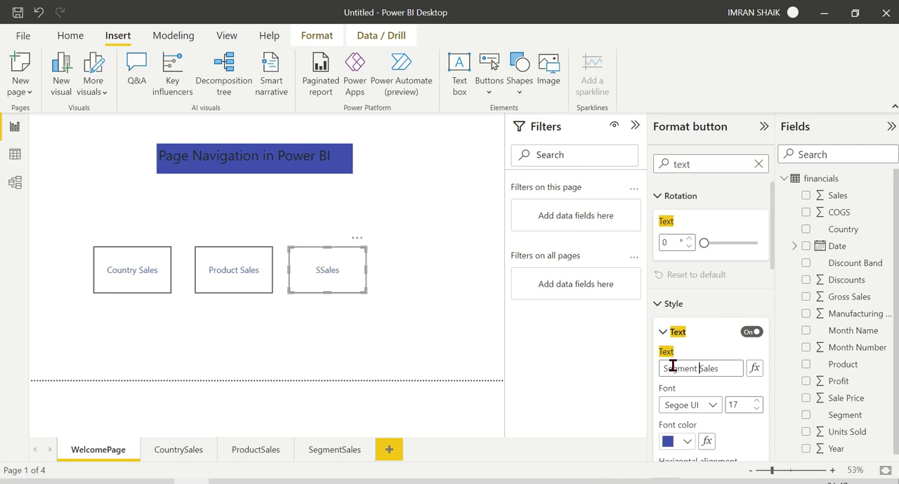
pyautogui.click(418, 329)
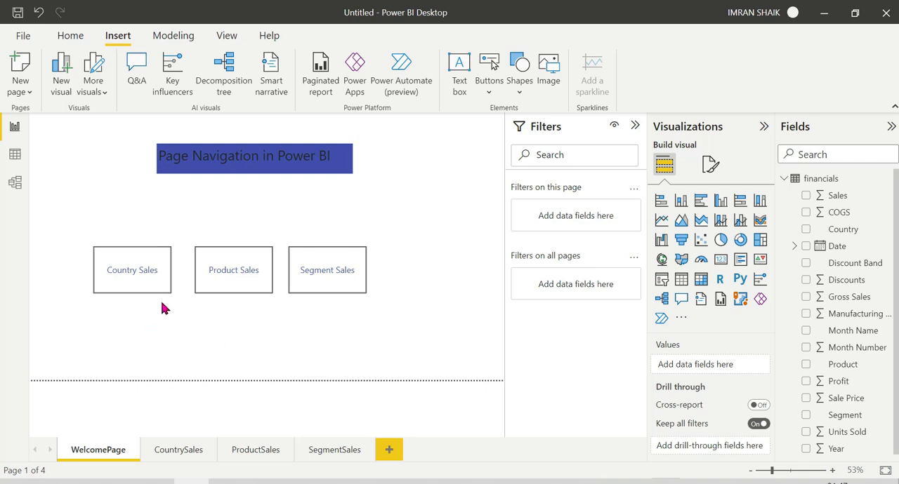
# Step: Turn on the Country Sales button's action with type Page navigation and destination CountrySales
pyautogui.click(130, 276)
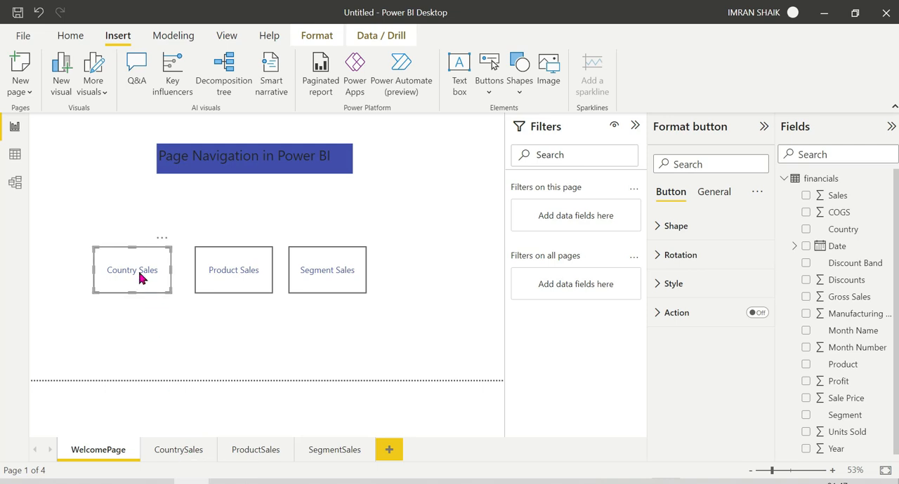
pyautogui.click(137, 364)
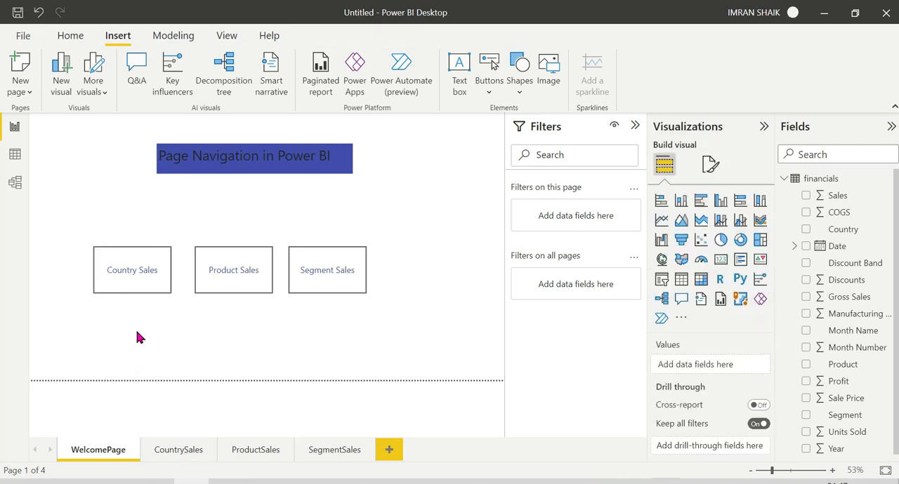
pyautogui.click(131, 290)
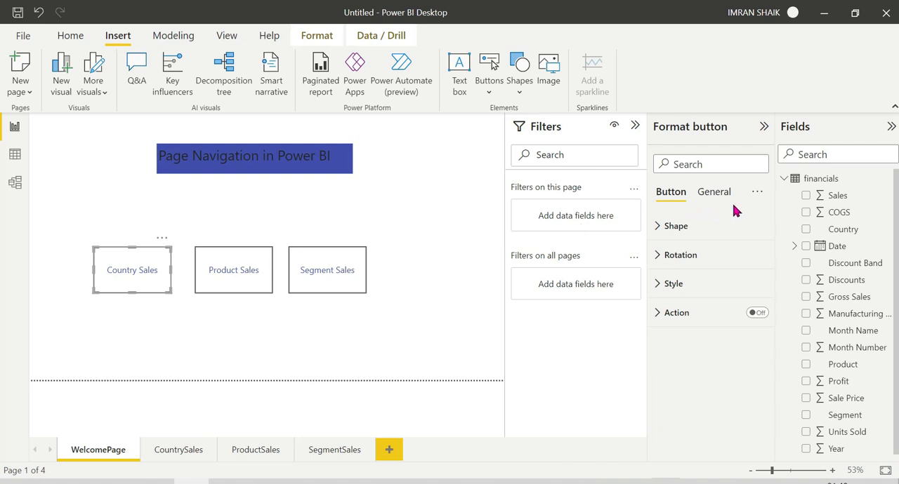
pyautogui.click(758, 313)
pyautogui.click(658, 317)
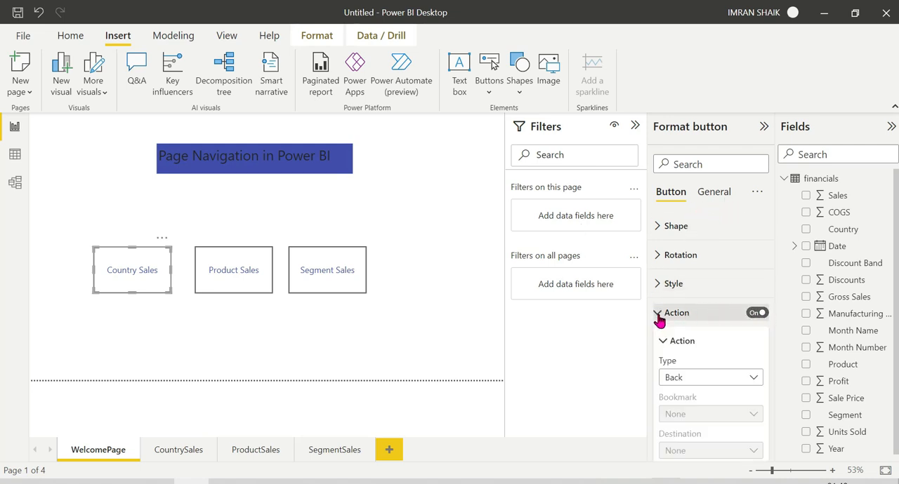
pyautogui.click(729, 378)
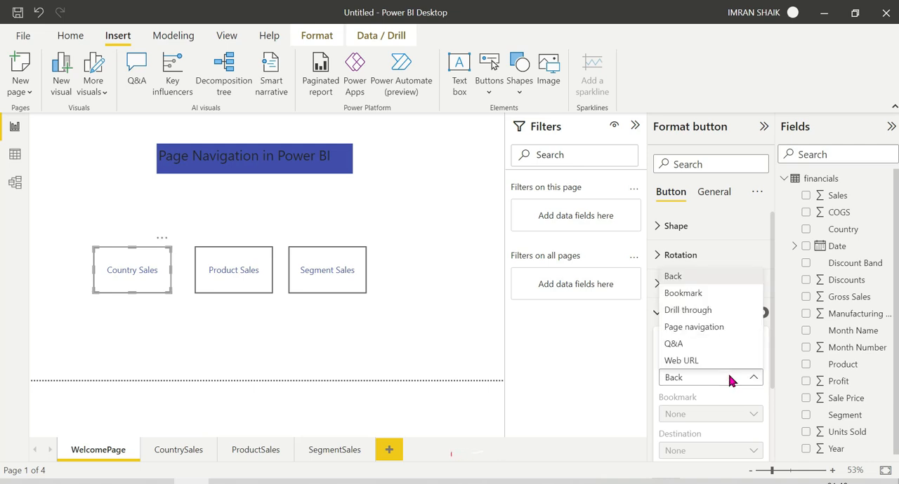
pyautogui.click(699, 327)
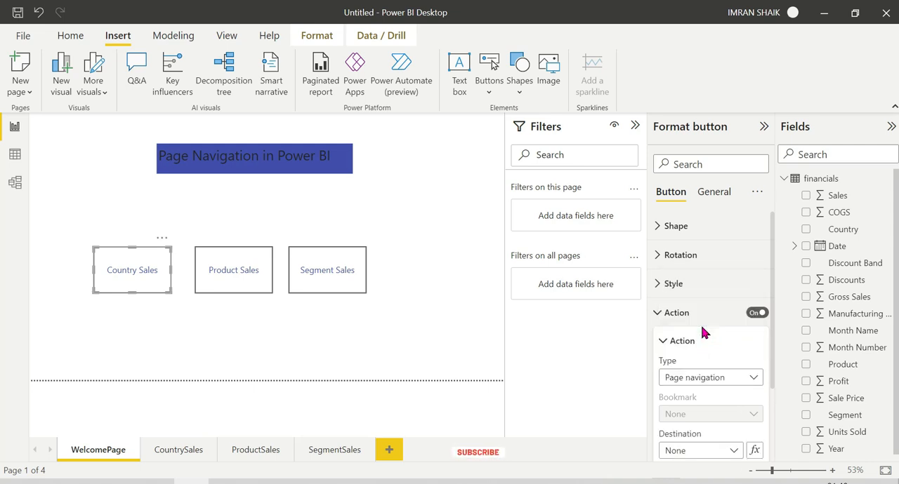
pyautogui.scroll(-1, 704, 395)
pyautogui.click(702, 385)
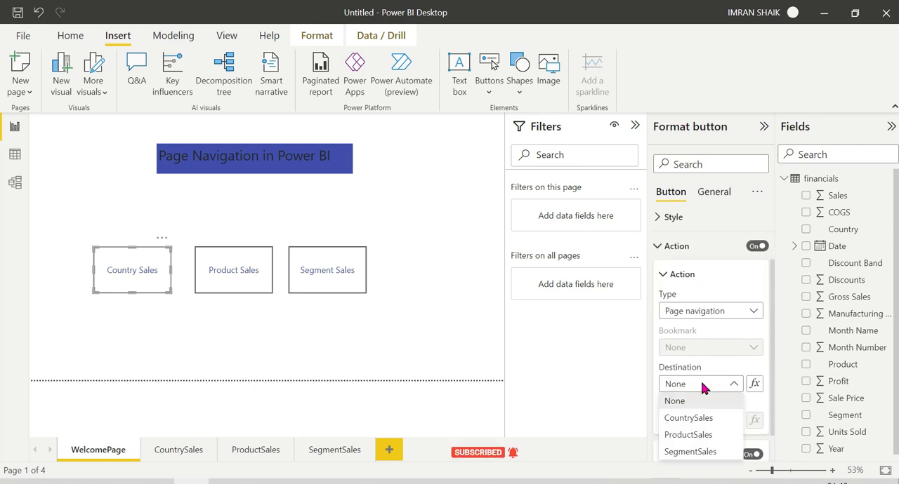
pyautogui.click(694, 418)
pyautogui.click(451, 362)
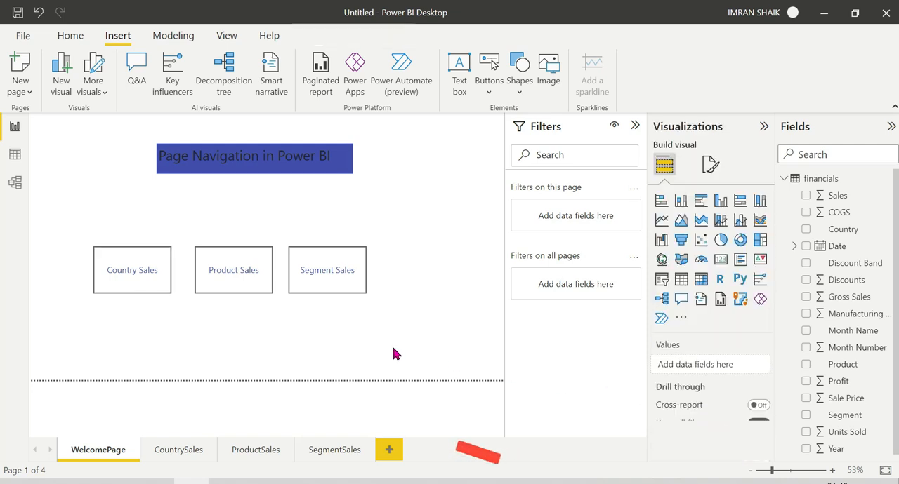
# Step: Turn on the Product Sales button's action with type Page navigation and destination ProductSales
pyautogui.click(237, 285)
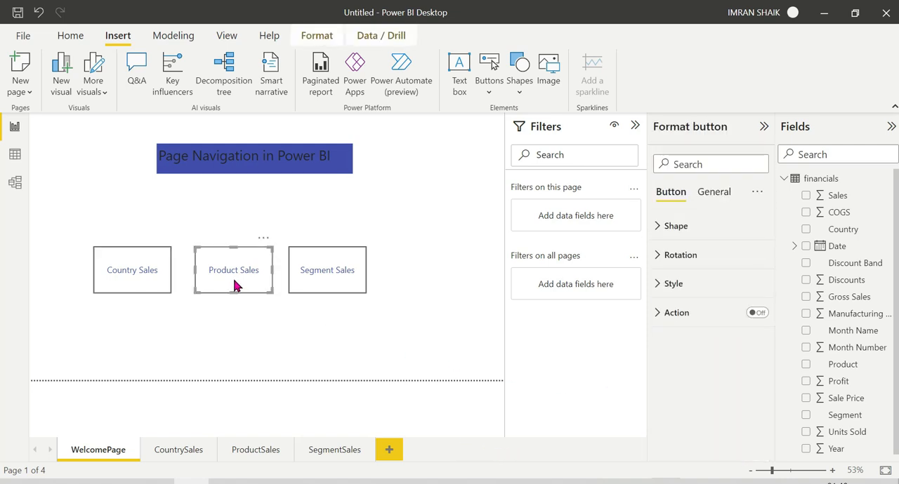
pyautogui.click(757, 313)
pyautogui.click(656, 320)
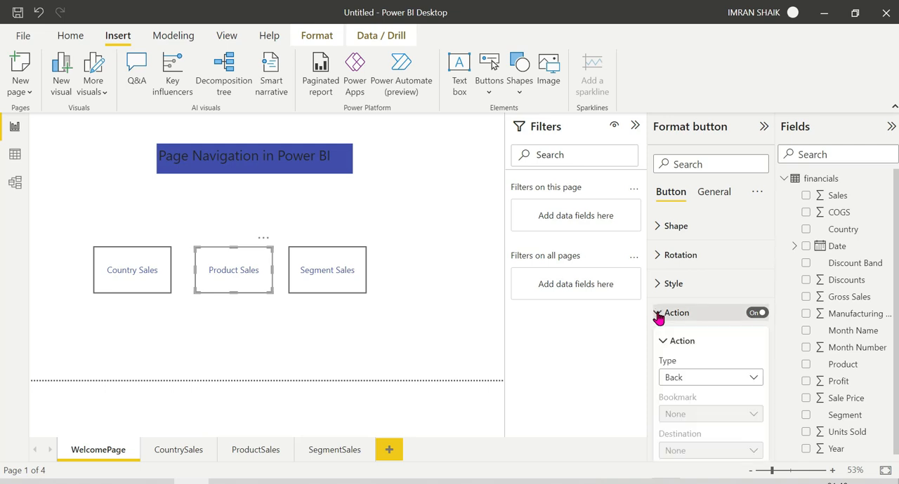
pyautogui.click(716, 376)
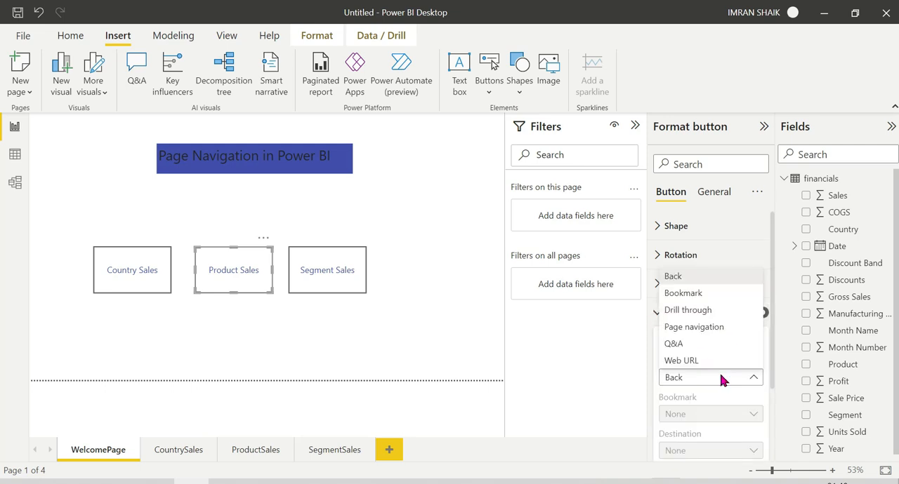
pyautogui.click(699, 327)
pyautogui.scroll(-2, 720, 376)
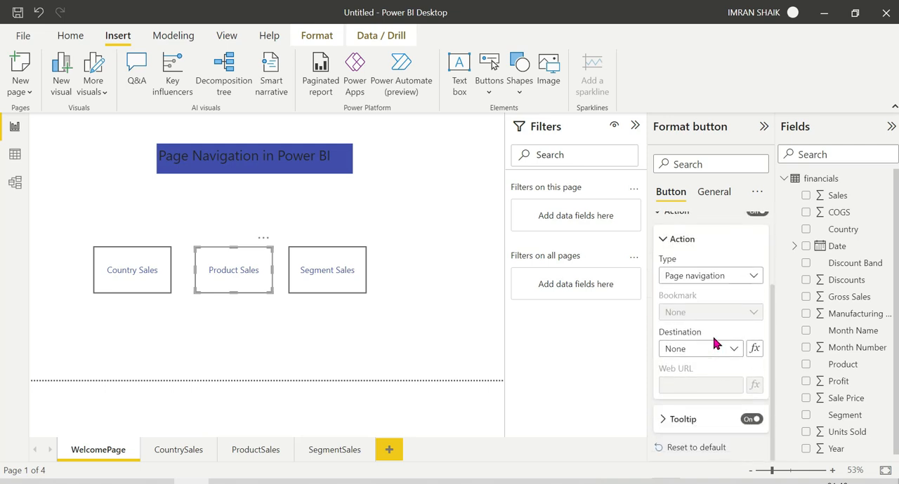
pyautogui.click(713, 349)
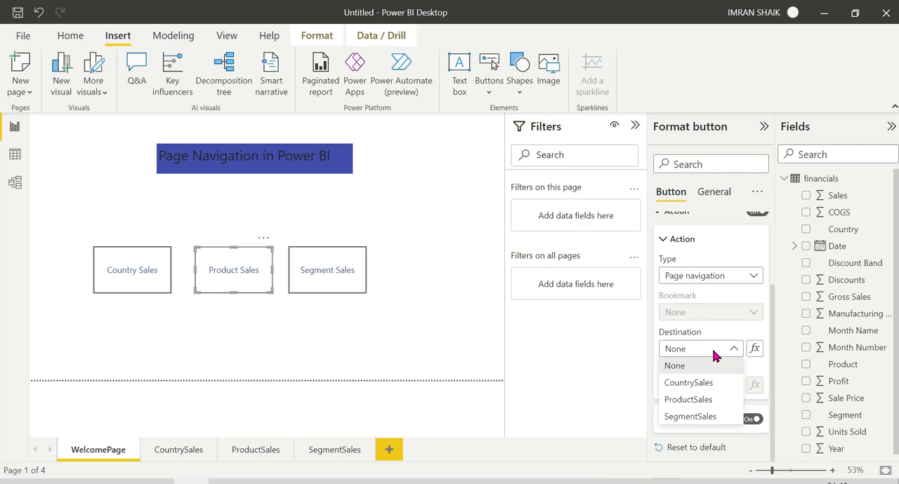
pyautogui.click(689, 401)
# Step: Turn on the Segment Sales button's action with type Page navigation and destination SegmentSales, and deselect the button
pyautogui.click(327, 296)
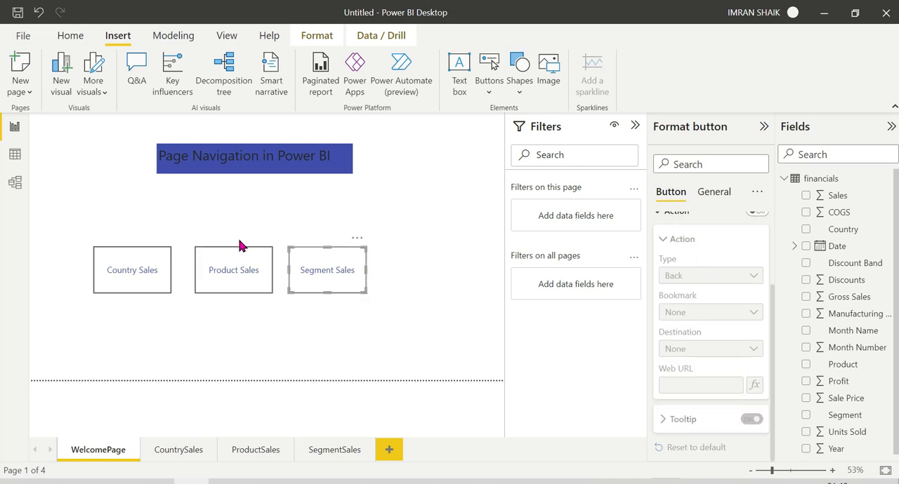
pyautogui.click(241, 257)
pyautogui.click(304, 265)
pyautogui.scroll(3, 695, 281)
pyautogui.click(757, 314)
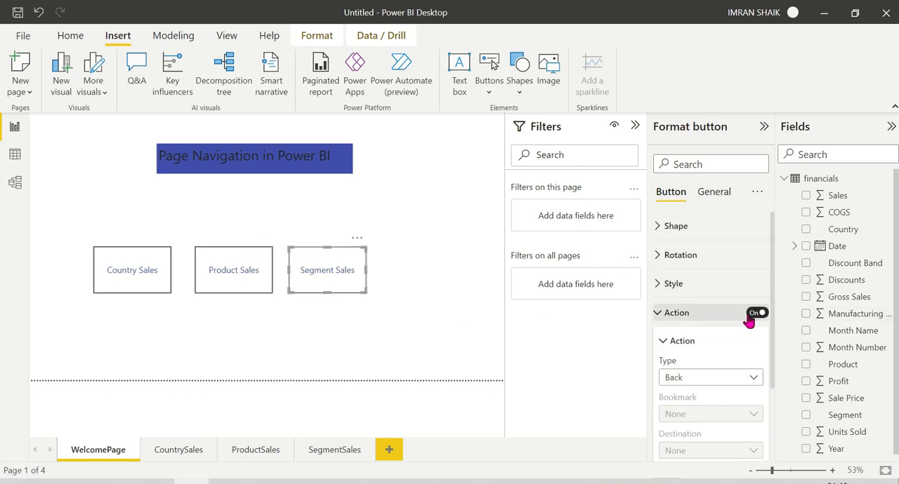
pyautogui.scroll(-2, 685, 353)
pyautogui.click(682, 325)
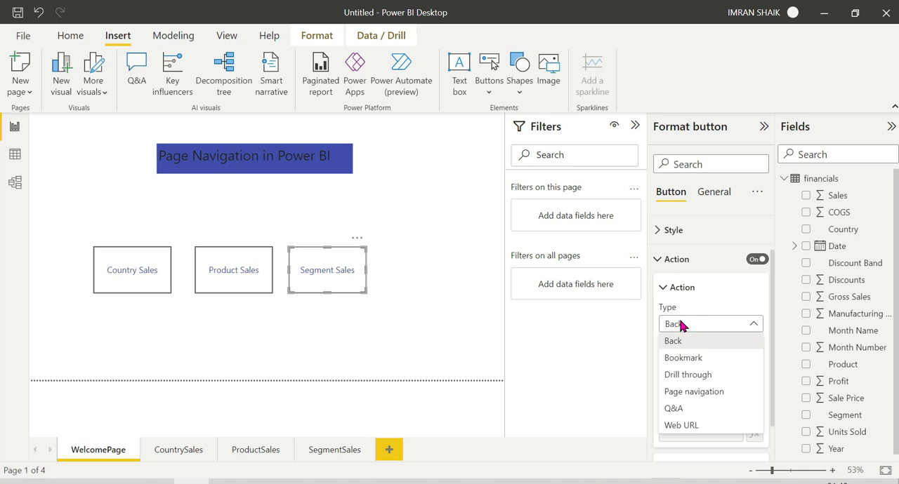
pyautogui.click(694, 391)
pyautogui.scroll(-2, 692, 393)
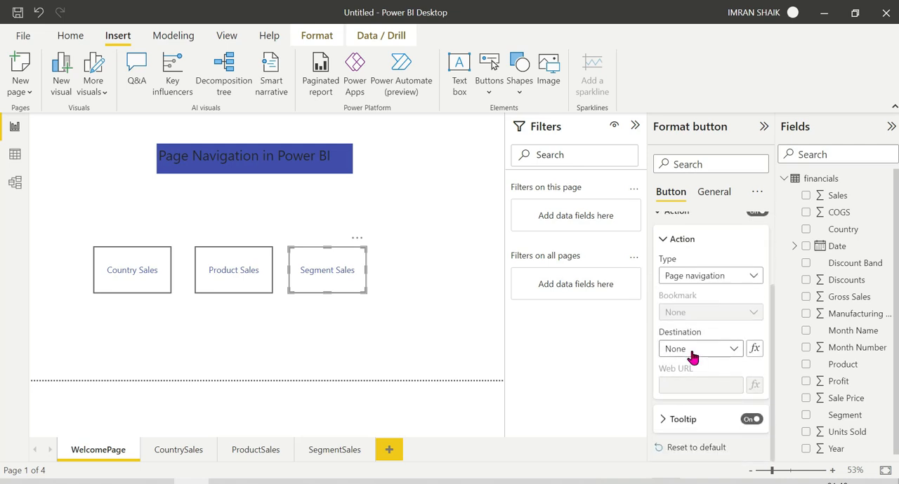
pyautogui.click(693, 355)
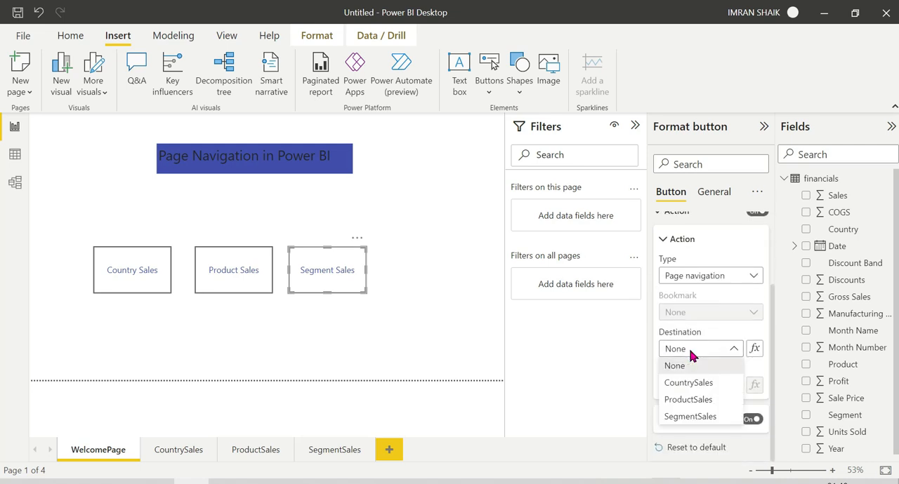
pyautogui.click(690, 416)
pyautogui.click(334, 301)
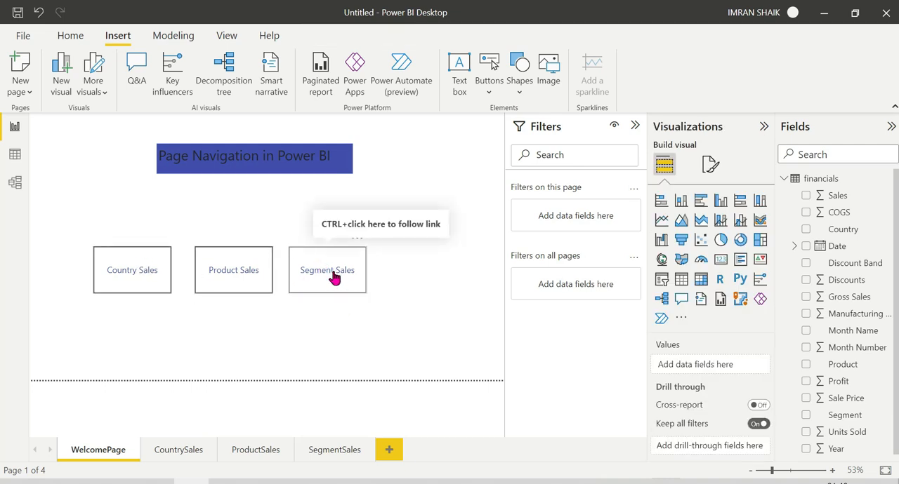
# Step: Test the Segment Sales button's link, return to WelcomePage and test the Product Sales button's link
pyautogui.keyDown('ctrl'); pyautogui.click(334, 275); pyautogui.keyUp('ctrl')
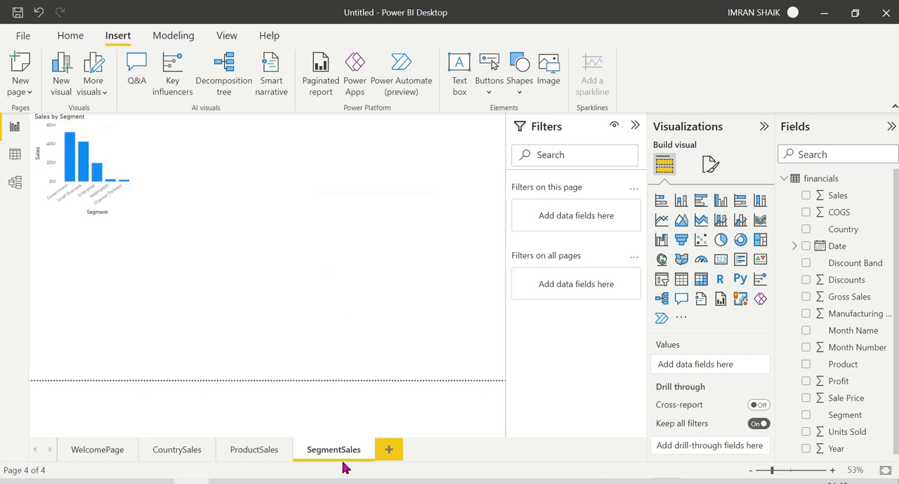
pyautogui.click(104, 450)
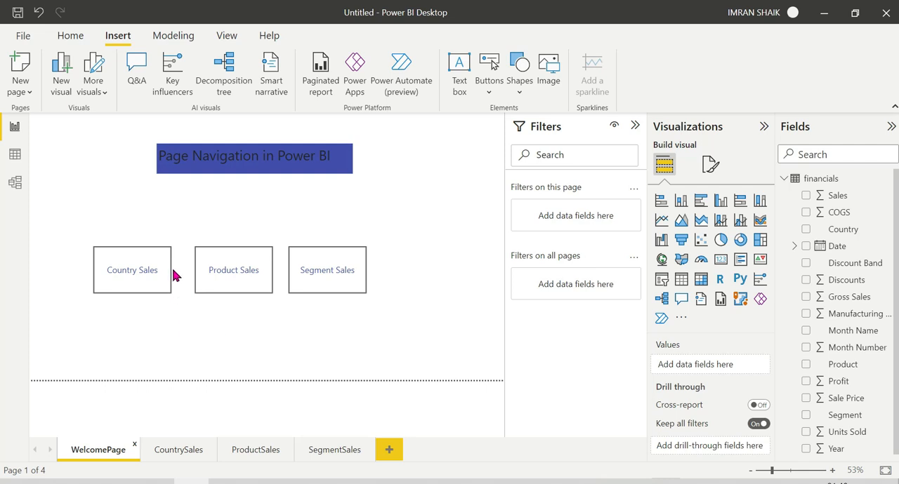
pyautogui.keyDown('ctrl'); pyautogui.click(223, 285); pyautogui.keyUp('ctrl')
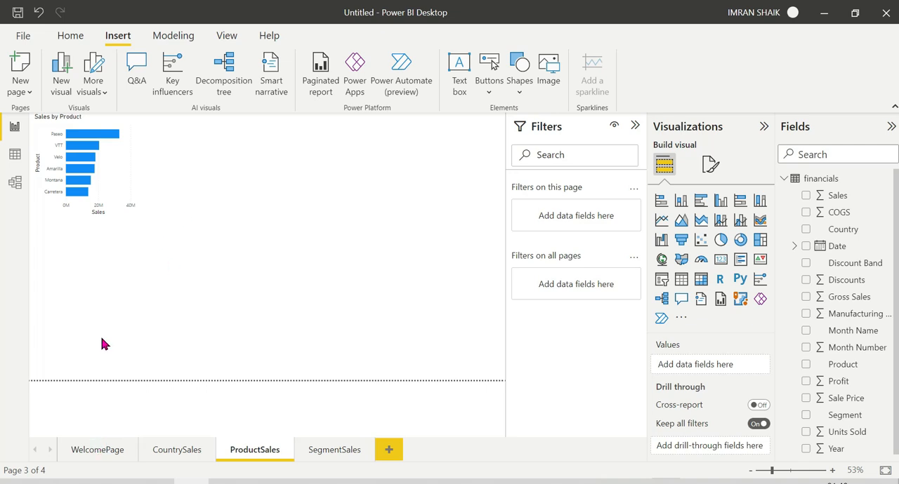
# Step: Return to WelcomePage, test the Country Sales button's link to the CountrySales page, and go back to WelcomePage
pyautogui.click(94, 450)
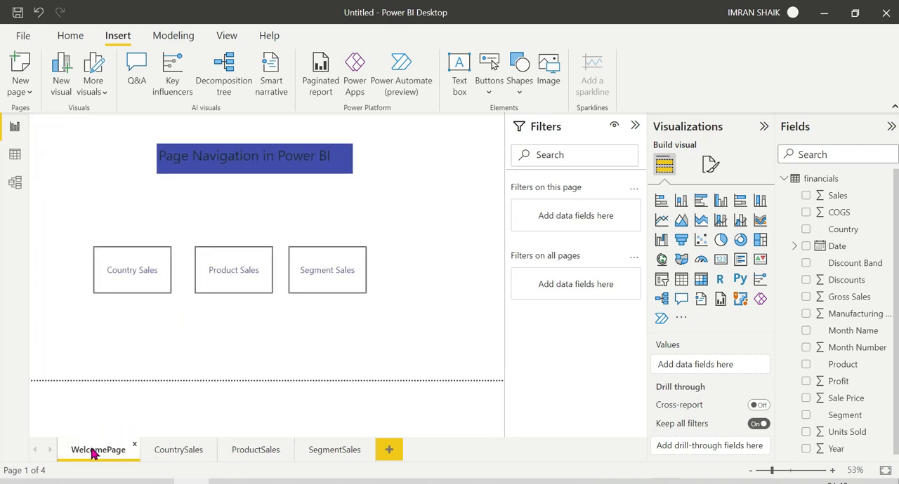
pyautogui.keyDown('ctrl'); pyautogui.click(137, 288); pyautogui.keyUp('ctrl')
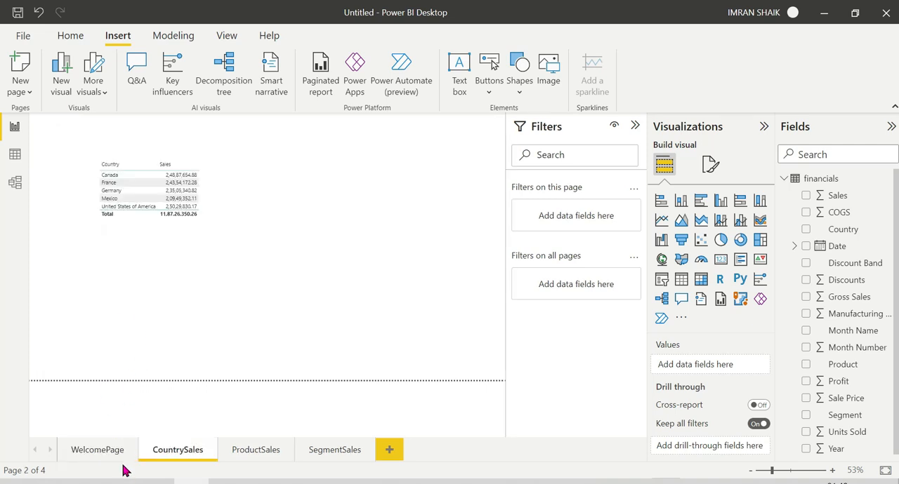
pyautogui.click(90, 453)
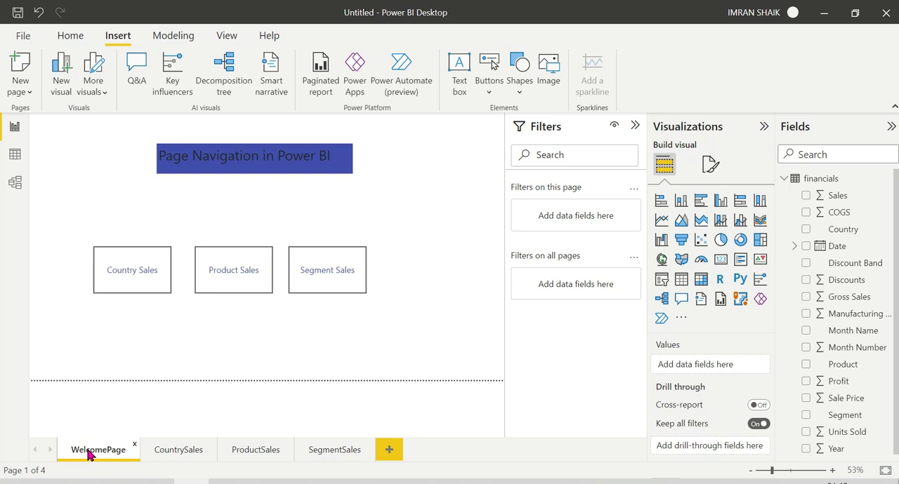
# Step: View the SegmentSales page through its page tab and return to WelcomePage
pyautogui.click(322, 452)
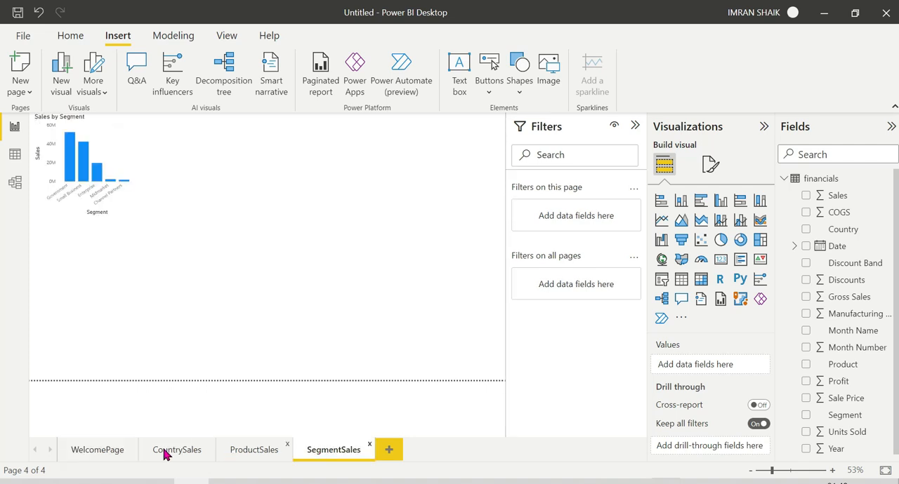
pyautogui.click(100, 451)
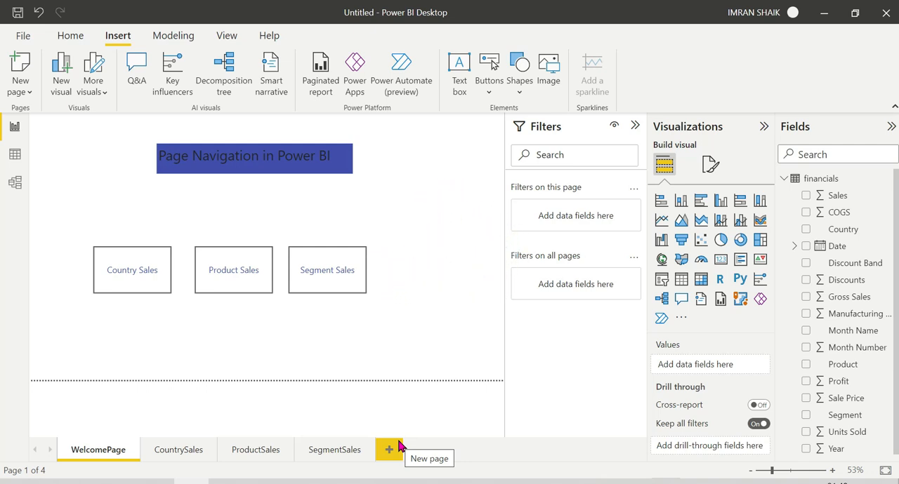
pyautogui.click(397, 447)
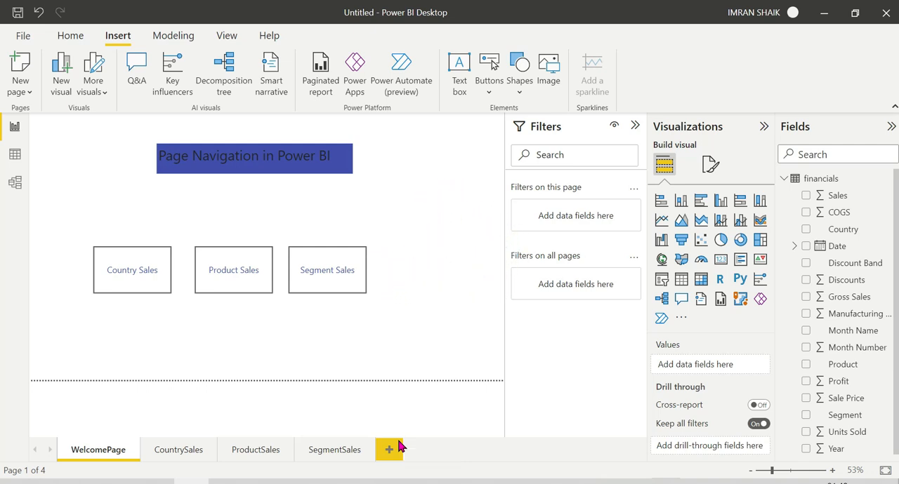